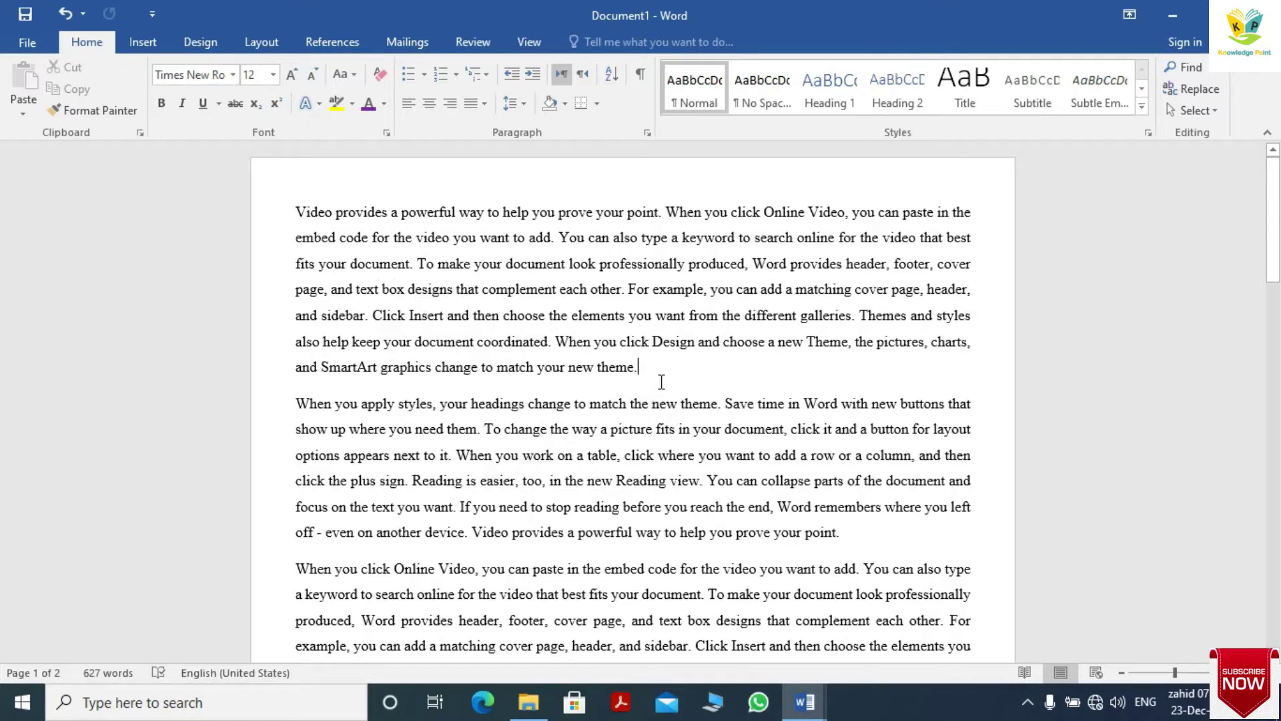
Insert the 6666 picture from the Desktop and shrink it to about 2.55 × 4.54 inches.
{"action": "left_click", "coordinate": [143, 50]}
{"action": "left_click", "coordinate": [175, 105]}
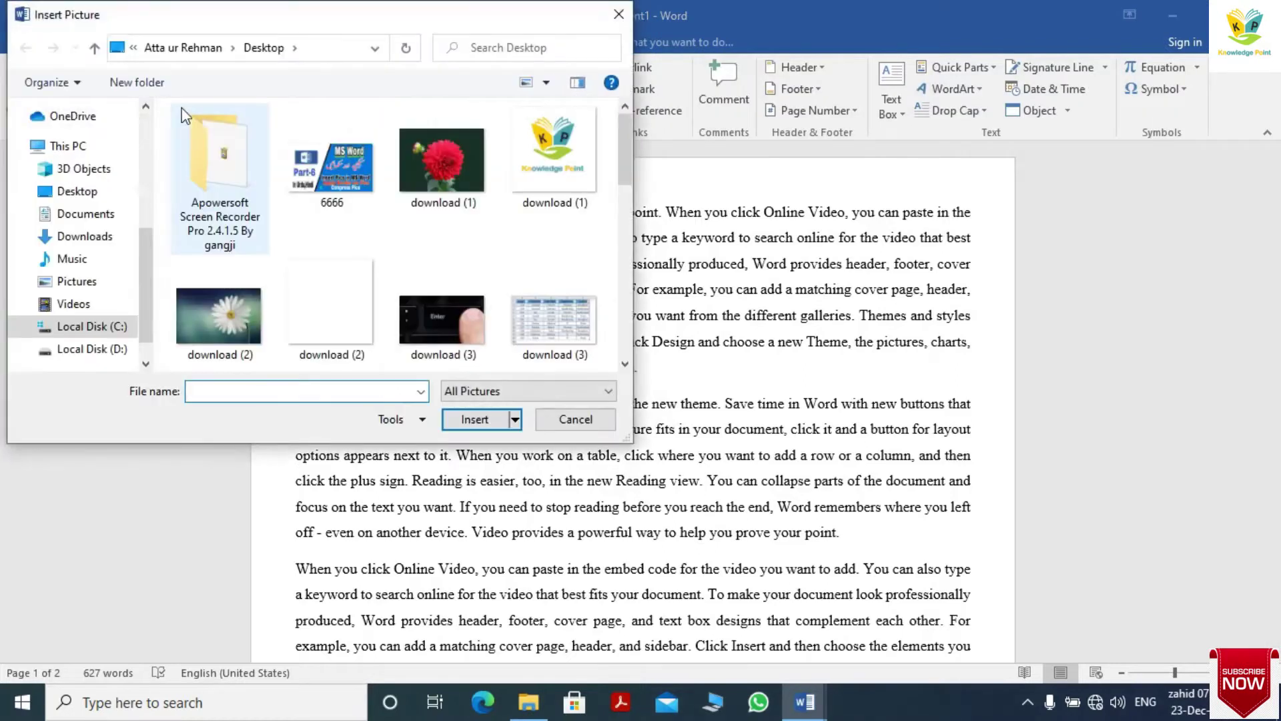
{"action": "left_click", "coordinate": [320, 158]}
{"action": "double_click", "coordinate": [320, 158]}
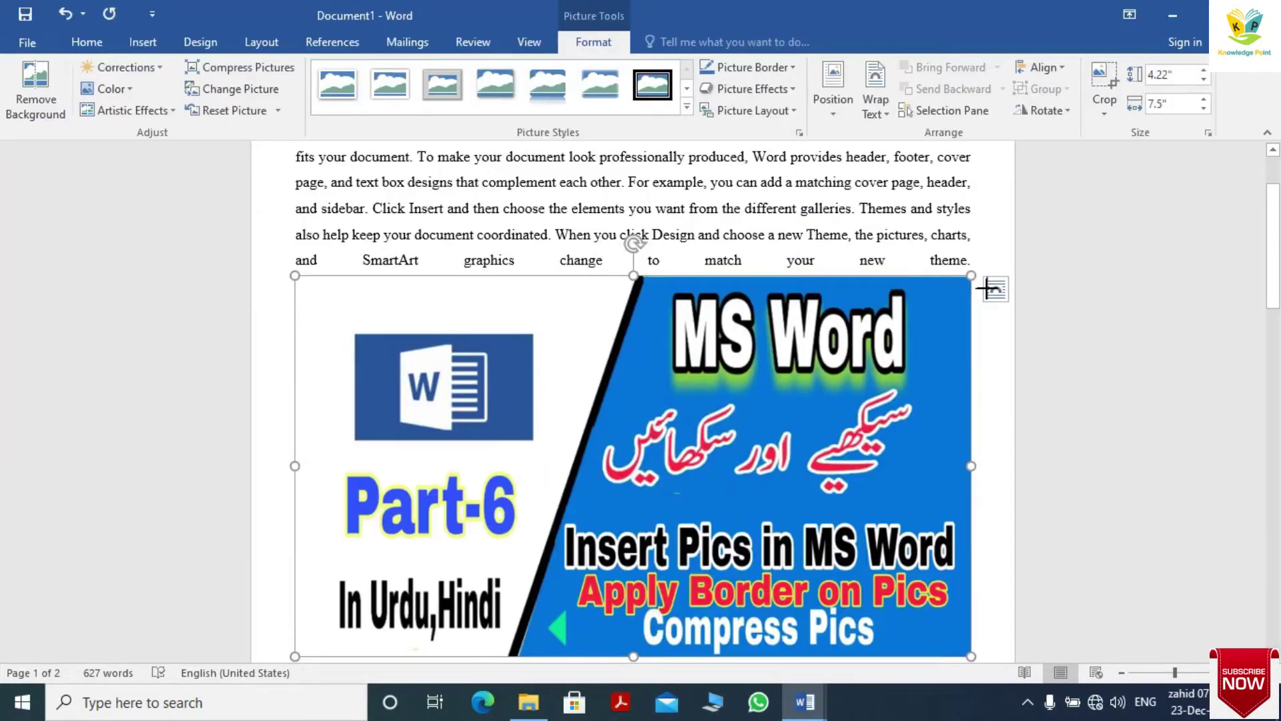
{"action": "left_click_drag", "start_coordinate": [985, 285], "coordinate": [739, 434]}
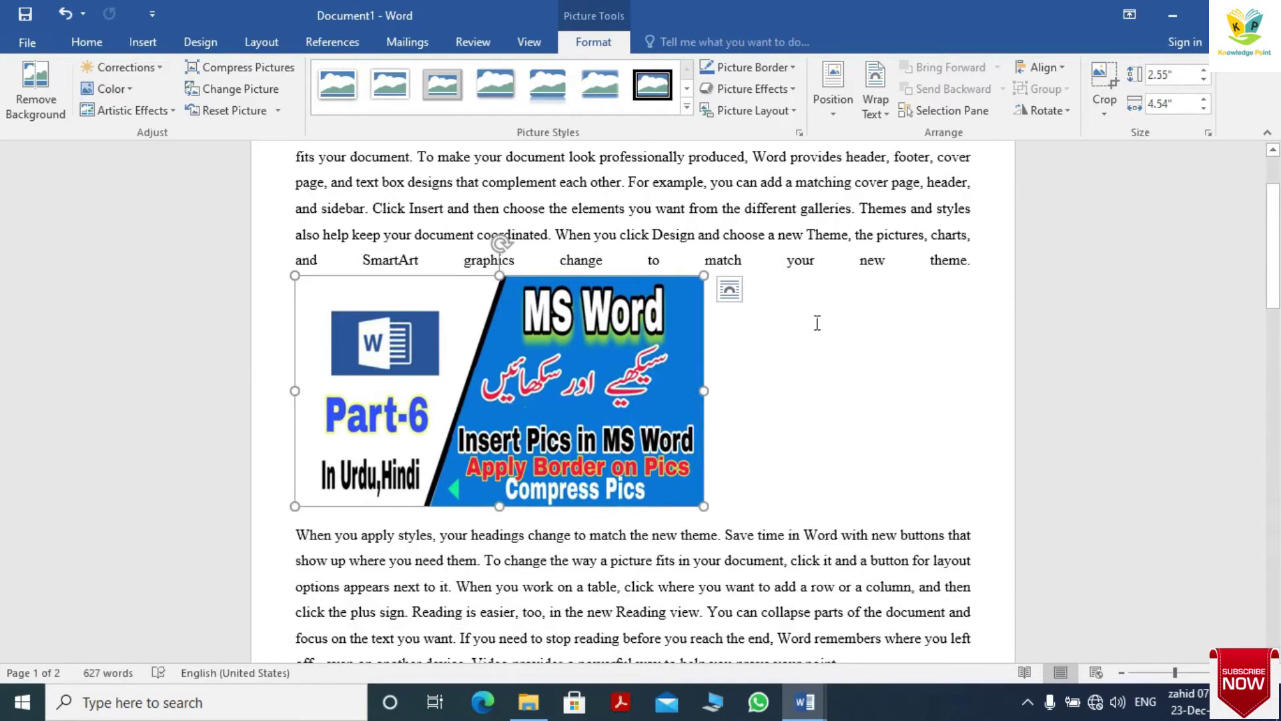
Right-align the Part-6 banner picture using Ctrl+R.
{"action": "key", "text": "ctrl+r"}
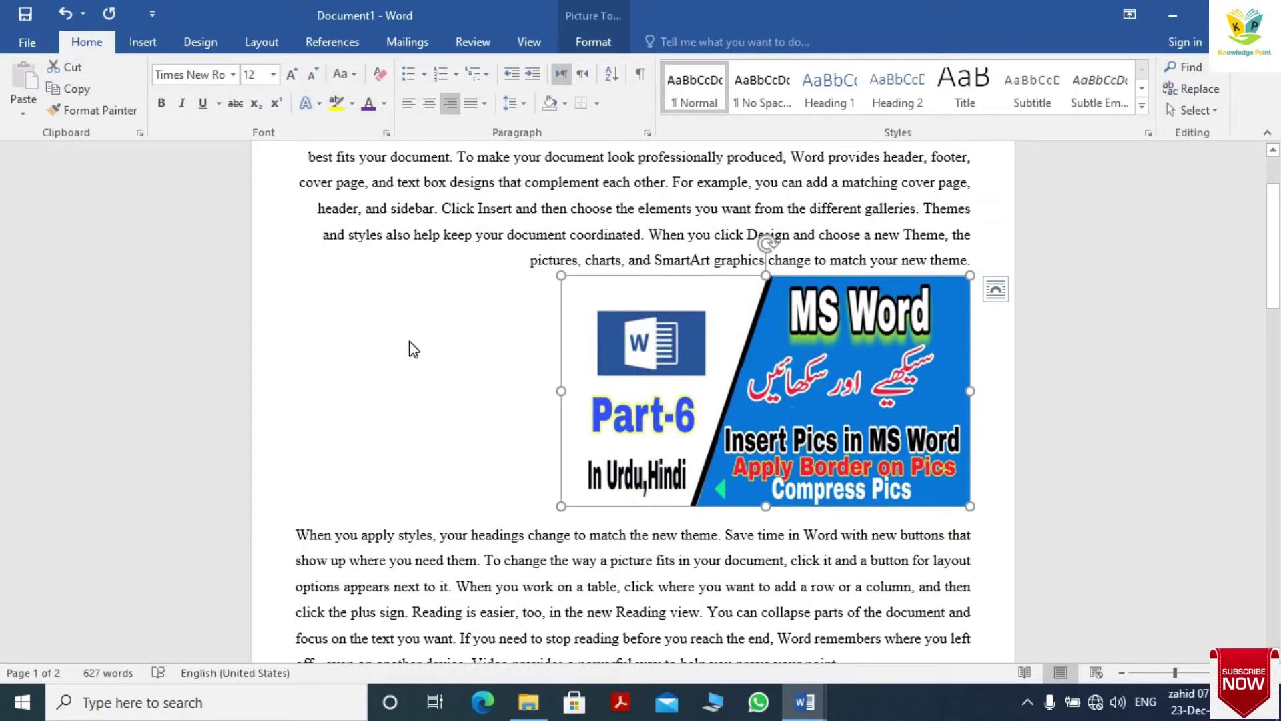
In the nature & function of enzymes document, drag the neuron picture into the middle of the text.
{"action": "left_click", "coordinate": [612, 607]}
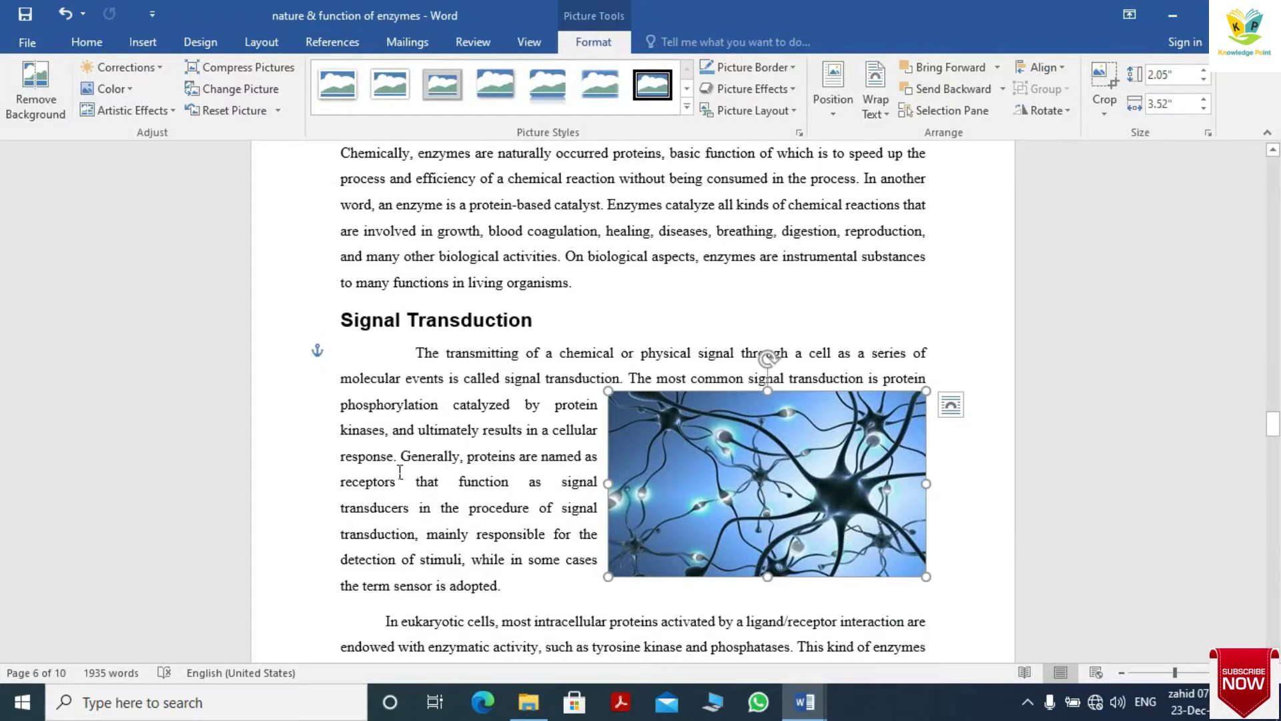
{"action": "mouse_move", "coordinate": [709, 504]}
{"action": "left_mouse_down"}
{"action": "mouse_move", "coordinate": [458, 509]}
{"action": "mouse_move", "coordinate": [689, 589]}
{"action": "mouse_move", "coordinate": [682, 480]}
{"action": "mouse_move", "coordinate": [603, 346]}
{"action": "mouse_move", "coordinate": [584, 359]}
{"action": "mouse_move", "coordinate": [615, 441]}
{"action": "mouse_move", "coordinate": [654, 501]}
{"action": "mouse_move", "coordinate": [705, 525]}
{"action": "left_mouse_up"}
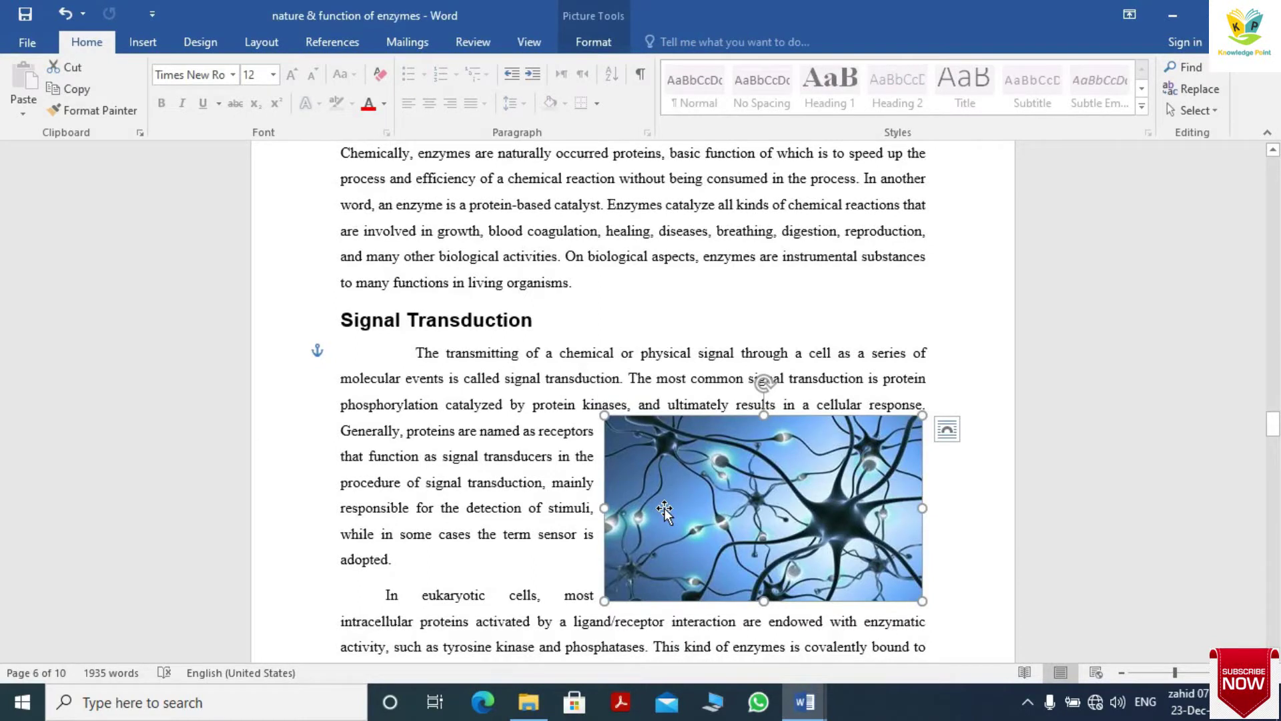
{"action": "mouse_move", "coordinate": [804, 702]}
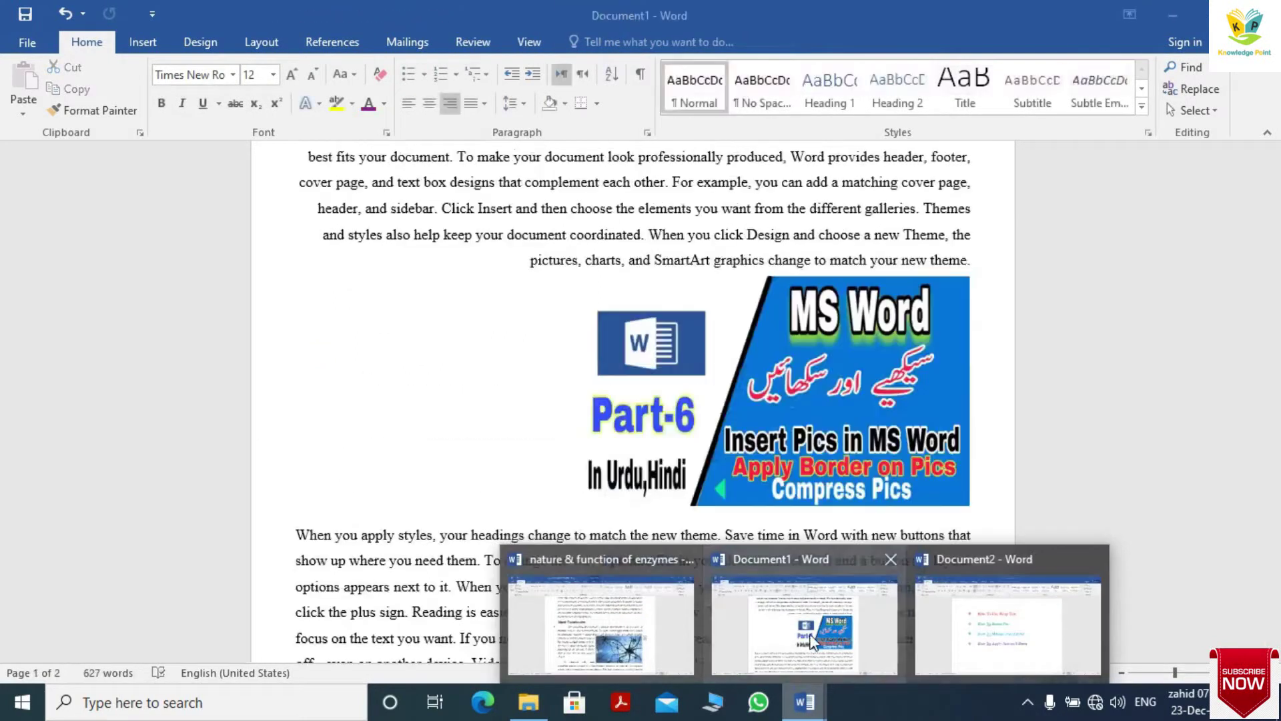
Back in Document1, set the Part-6 banner's text wrapping to Square.
{"action": "left_click", "coordinate": [721, 422]}
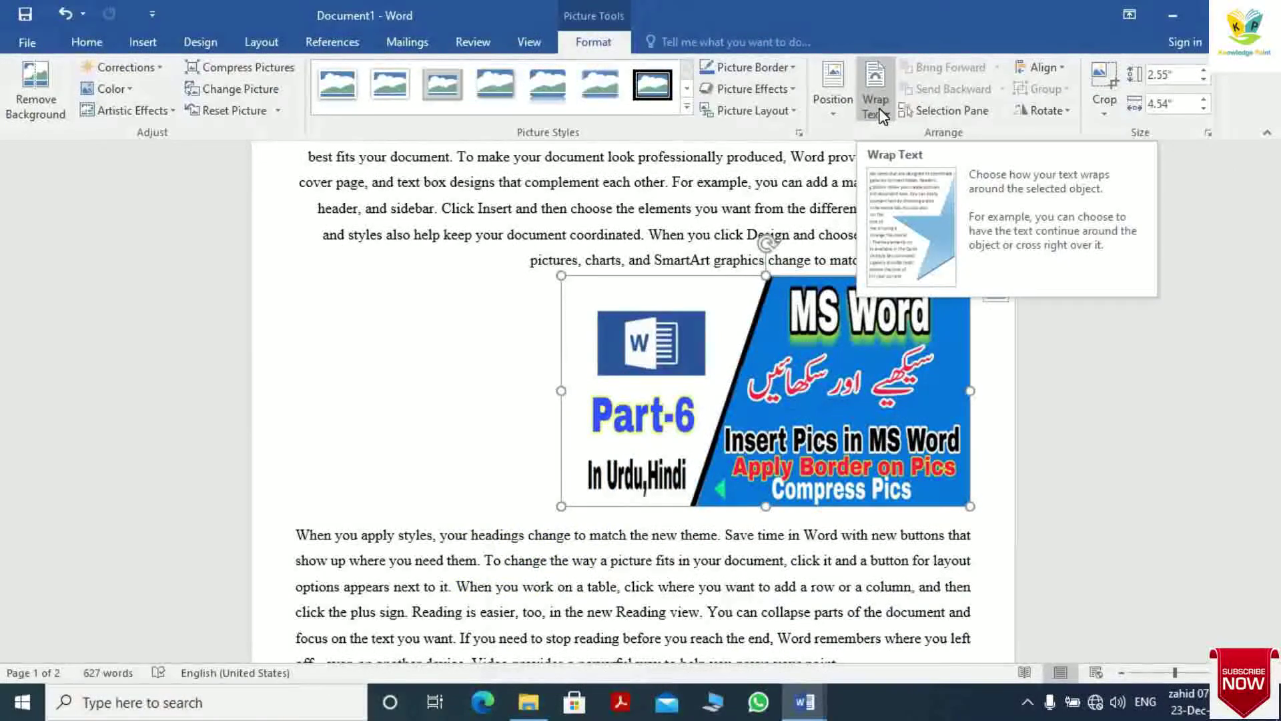
{"action": "left_click", "coordinate": [879, 112]}
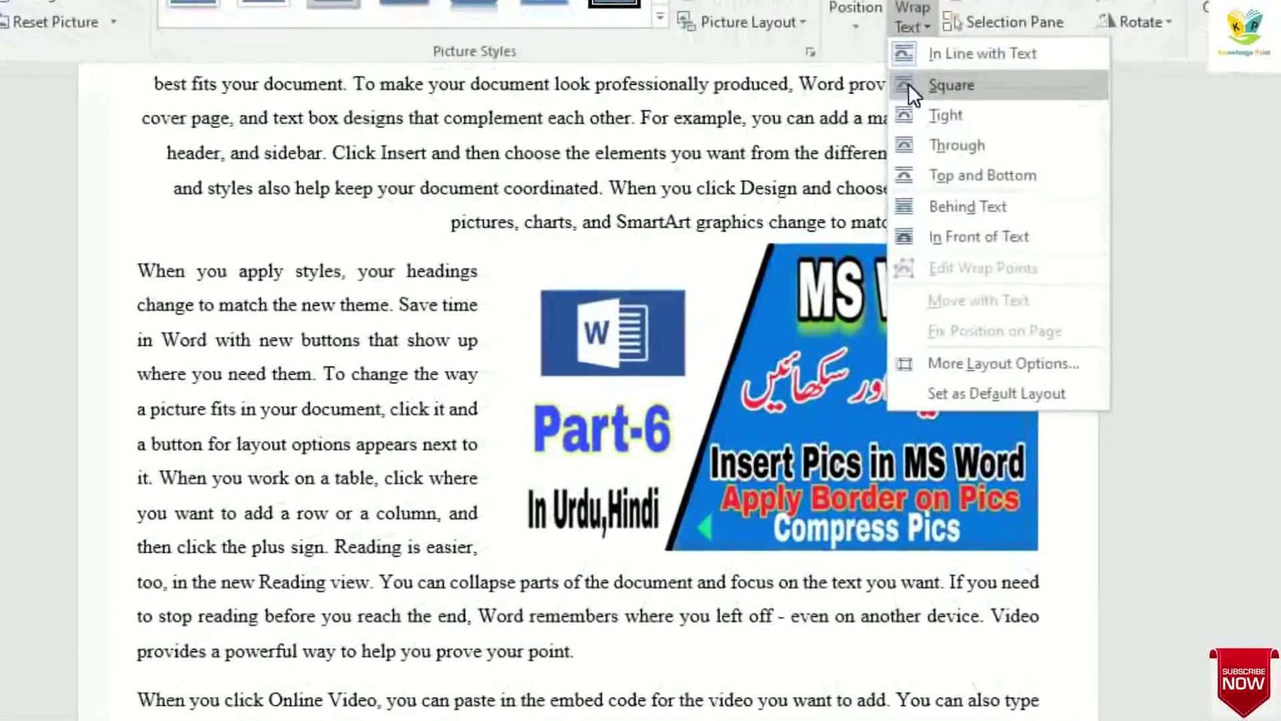
{"action": "left_click", "coordinate": [891, 127]}
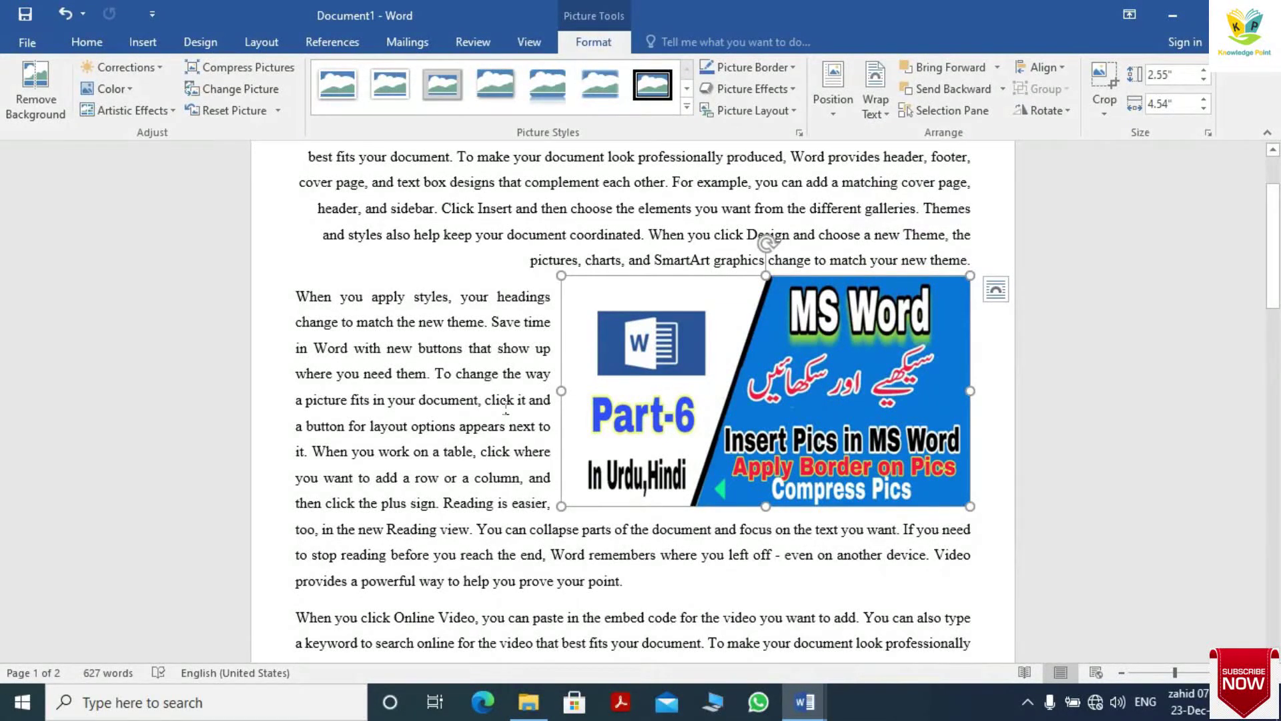
Resize the banner to 3.8 inches wide and shift it slightly down within its paragraph.
{"action": "left_click_drag", "start_coordinate": [574, 405], "coordinate": [806, 425]}
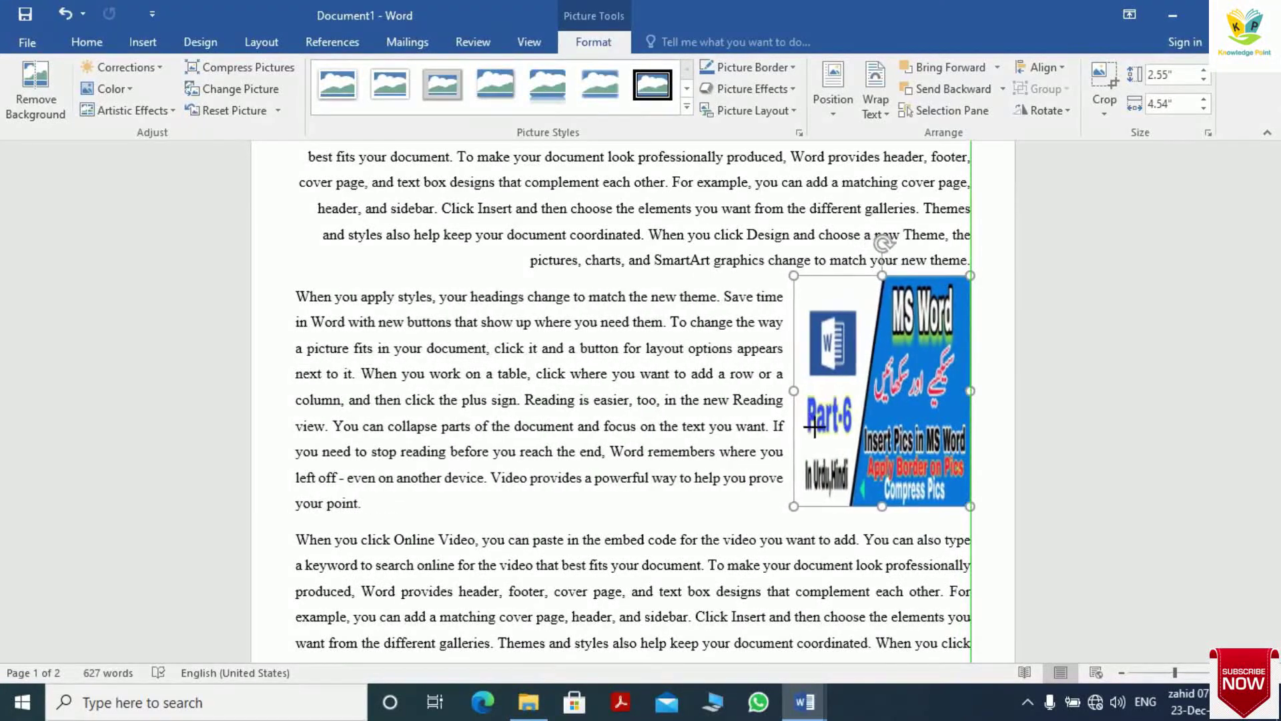
{"action": "mouse_move", "coordinate": [806, 425]}
{"action": "left_mouse_down"}
{"action": "mouse_move", "coordinate": [587, 443]}
{"action": "mouse_move", "coordinate": [637, 444]}
{"action": "left_mouse_up"}
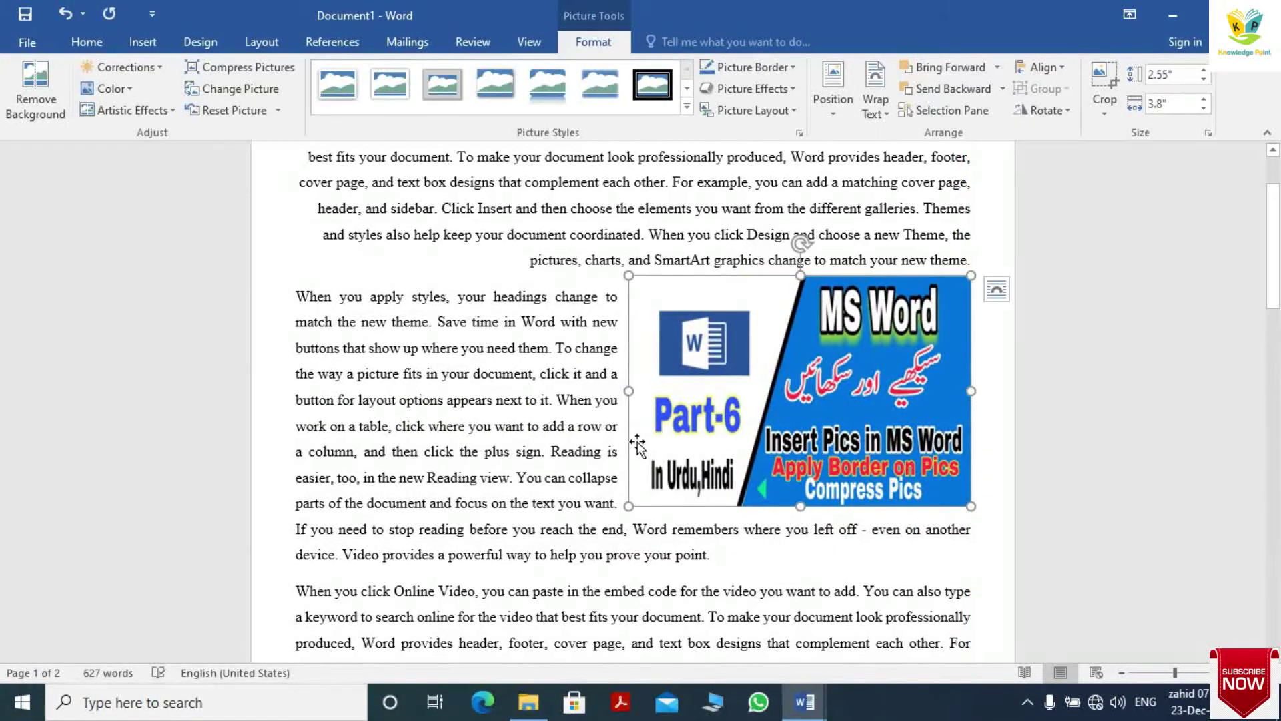
{"action": "left_click_drag", "start_coordinate": [637, 443], "coordinate": [637, 455]}
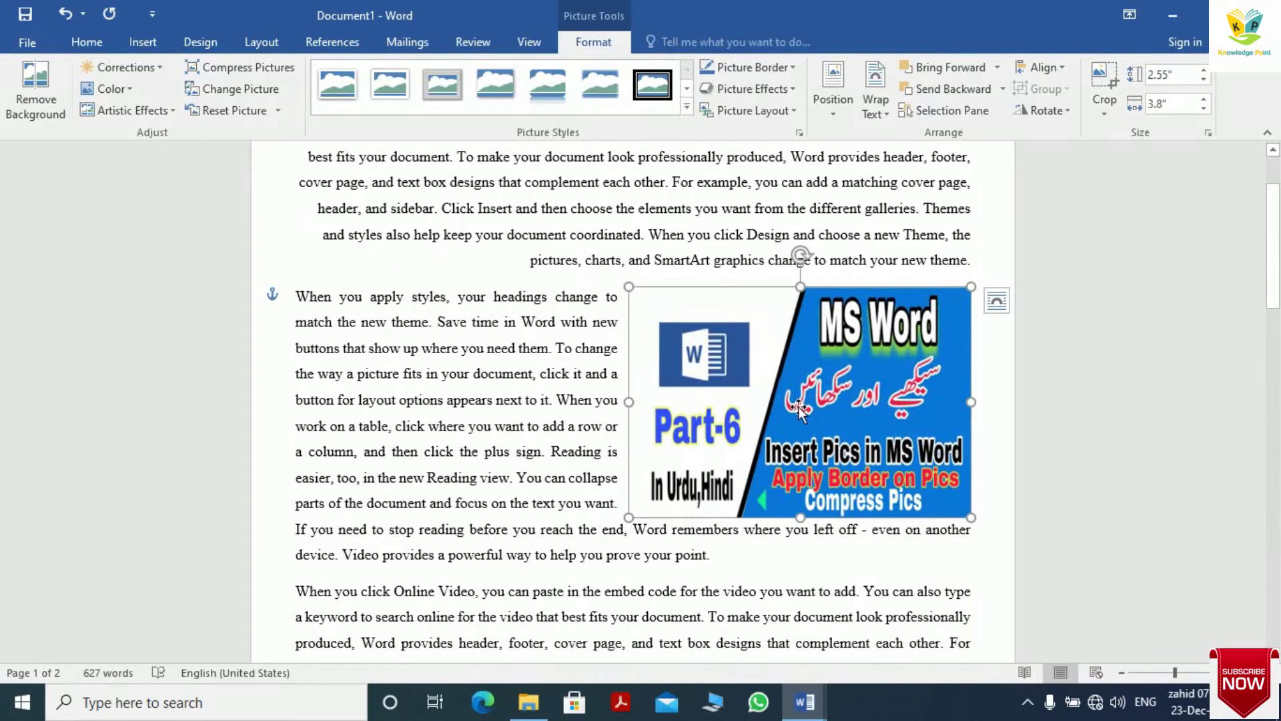
{"action": "mouse_move", "coordinate": [799, 406]}
{"action": "left_mouse_down"}
{"action": "mouse_move", "coordinate": [532, 482]}
{"action": "mouse_move", "coordinate": [748, 430]}
{"action": "mouse_move", "coordinate": [788, 434]}
{"action": "left_mouse_up"}
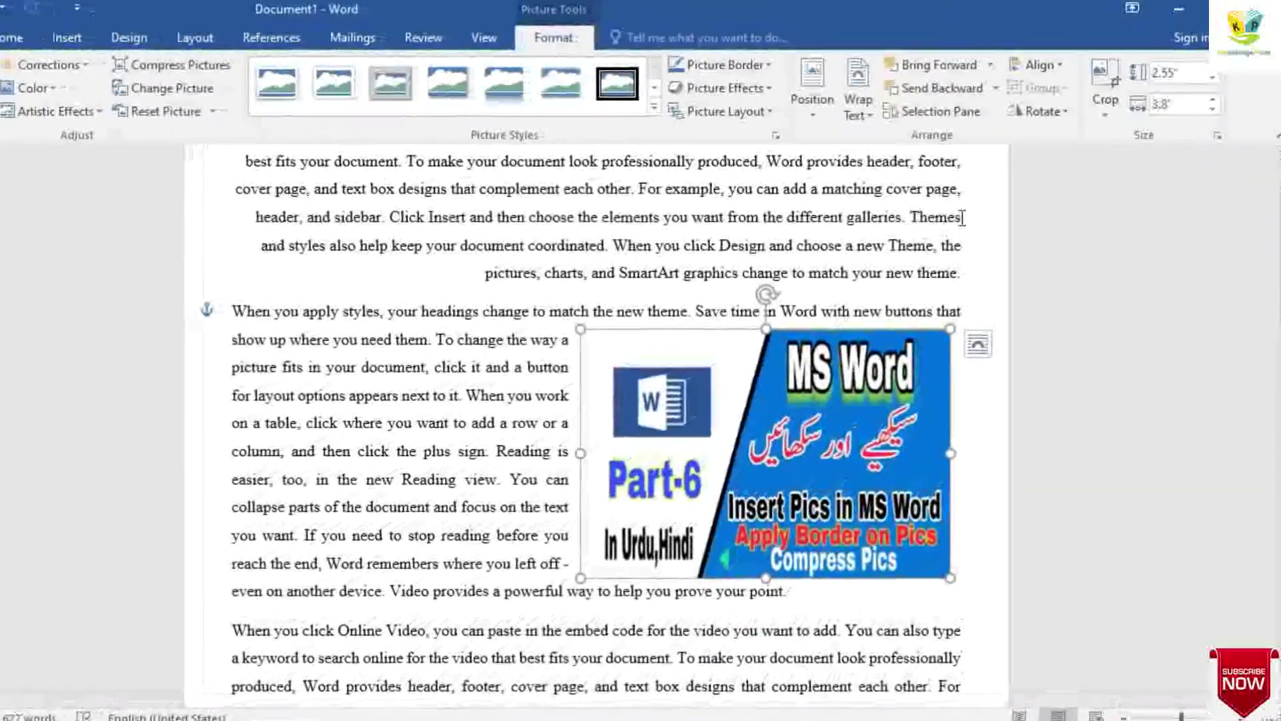
{"action": "left_click", "coordinate": [1061, 114]}
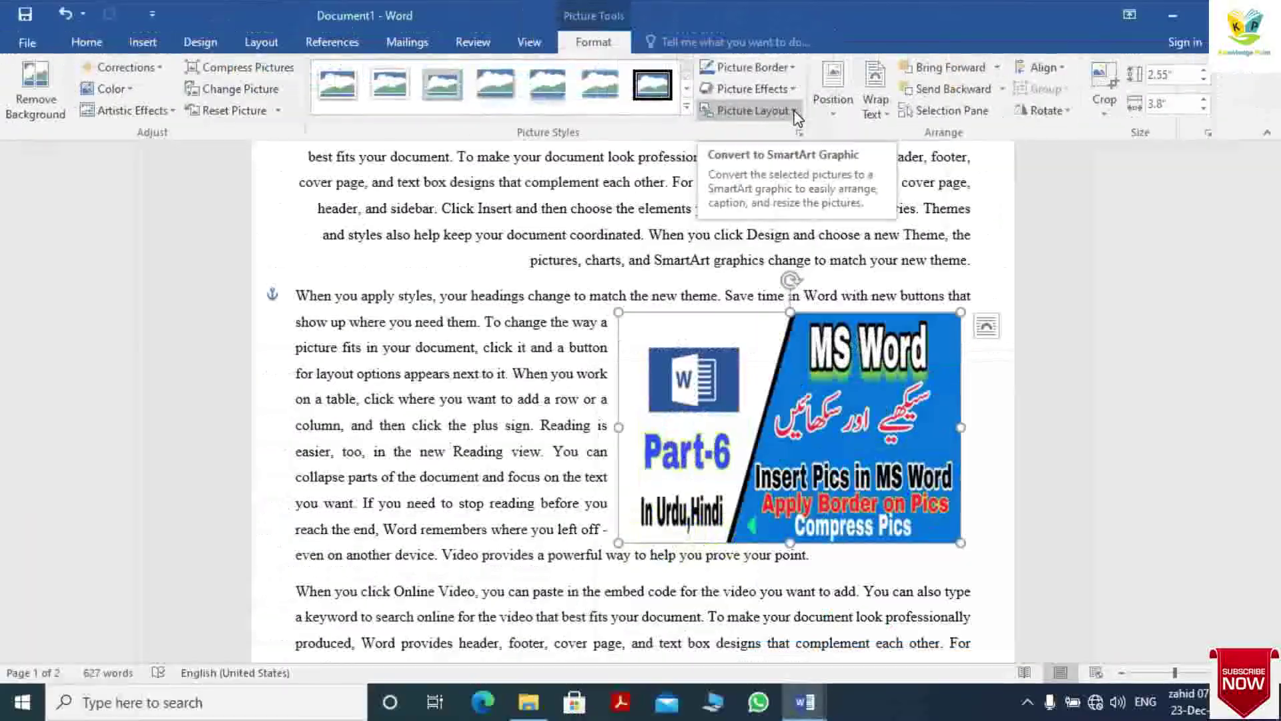
{"action": "left_click", "coordinate": [796, 113]}
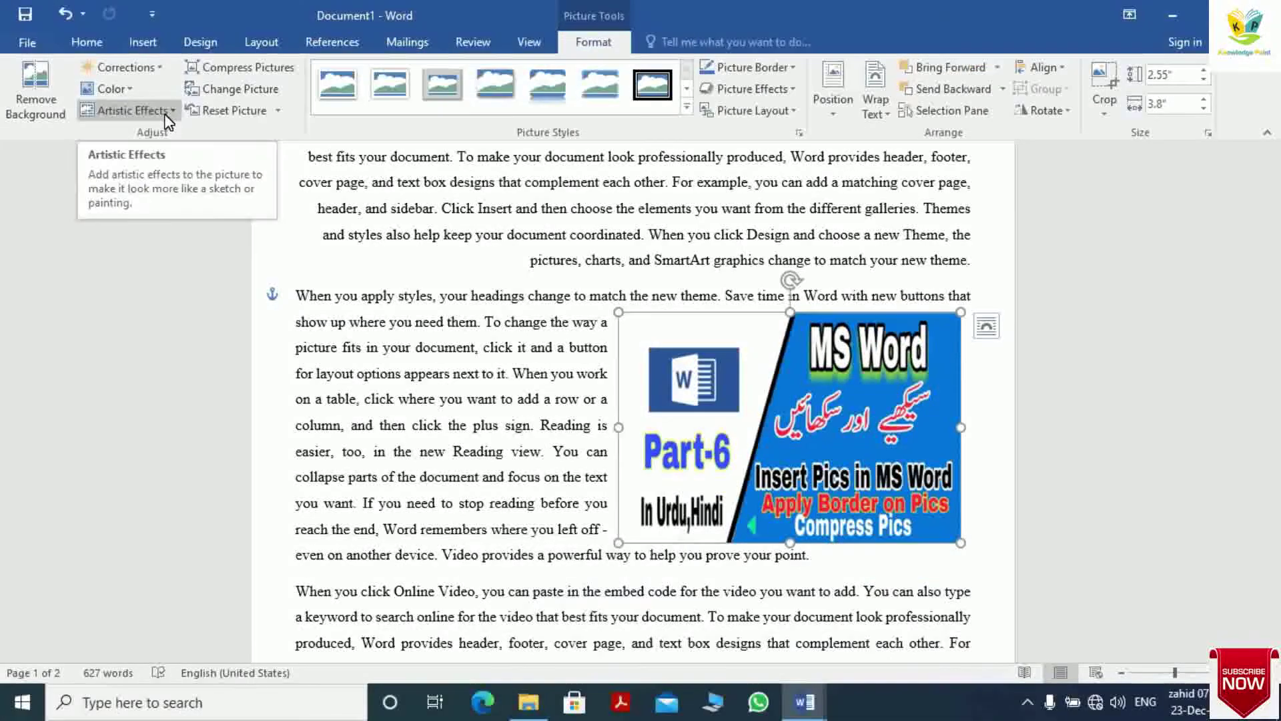
Give the Part-6 banner picture the Glow Edges artistic effect.
{"action": "left_click", "coordinate": [167, 111]}
{"action": "left_click", "coordinate": [166, 111]}
{"action": "left_click", "coordinate": [167, 111]}
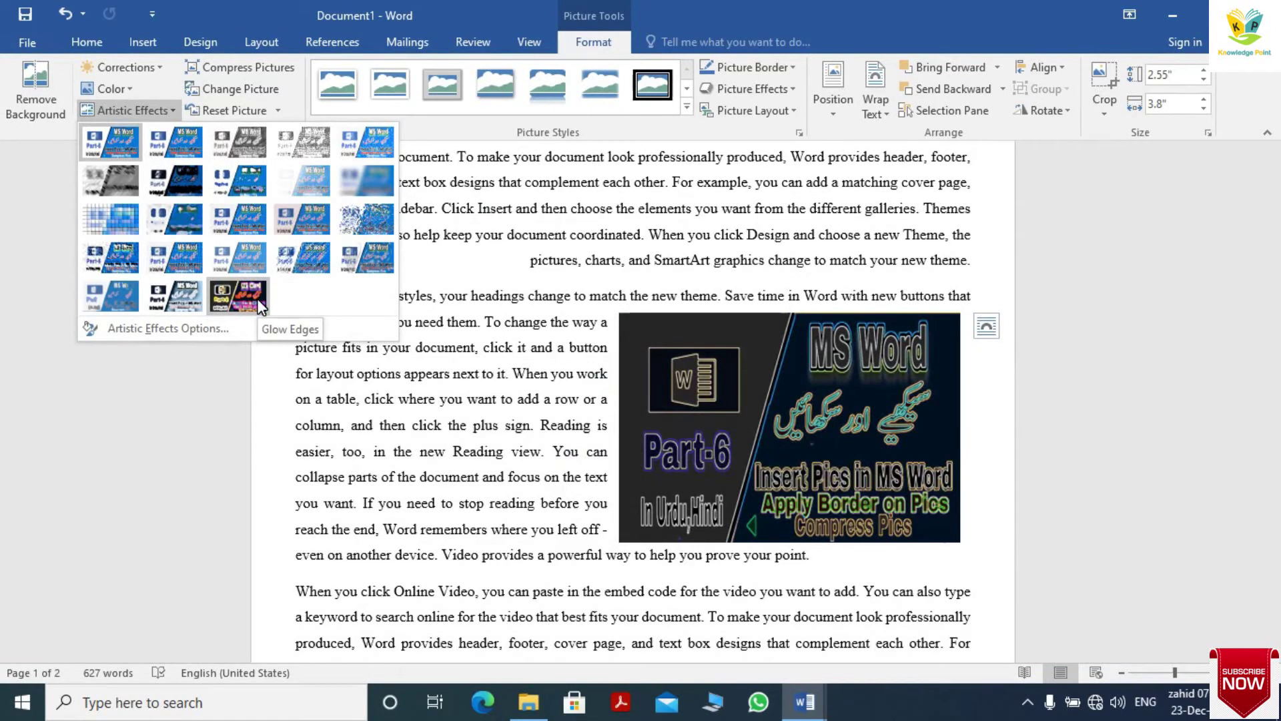
{"action": "left_click", "coordinate": [246, 304]}
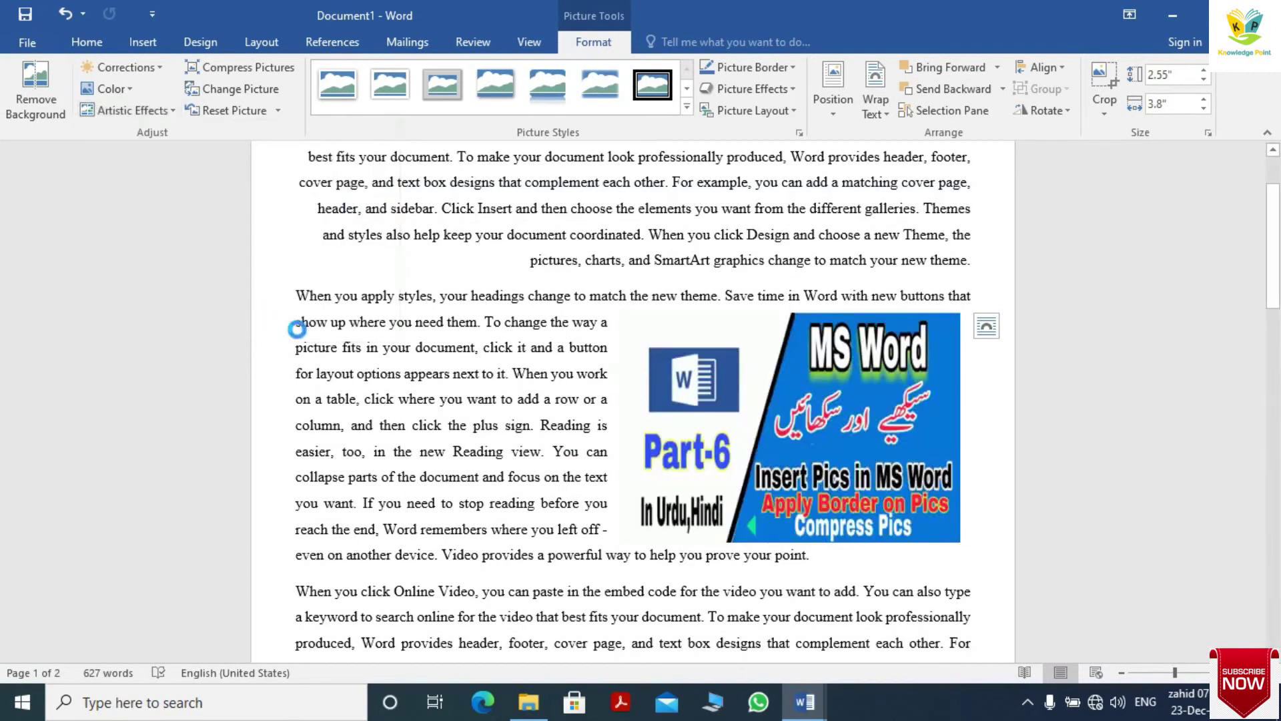